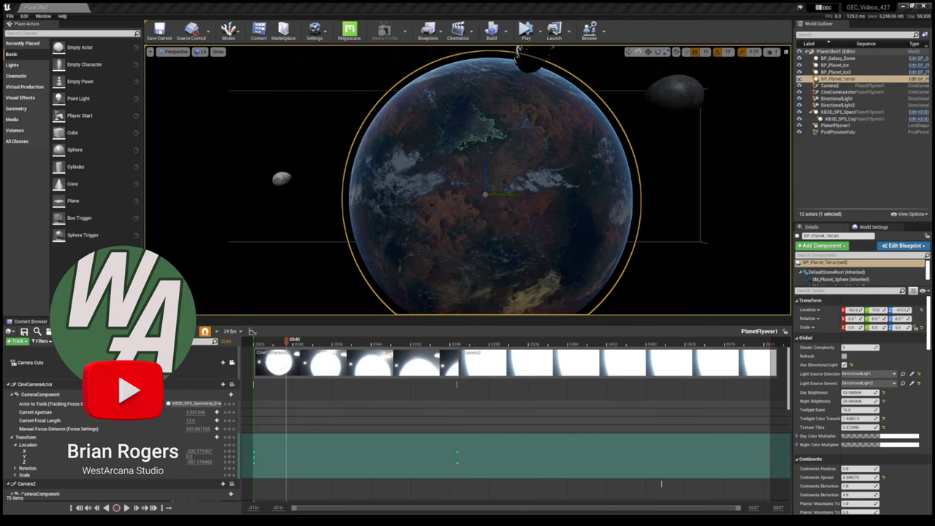
Select BP_Galaxy_Dome and the spaceship, then zoom and orbit out to frame ship, camera and planet
click(368, 236)
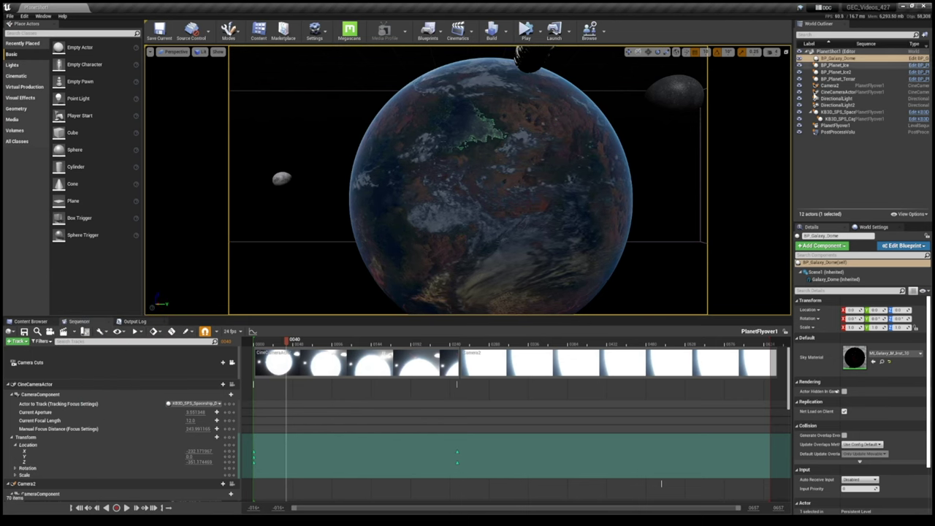
click(529, 60)
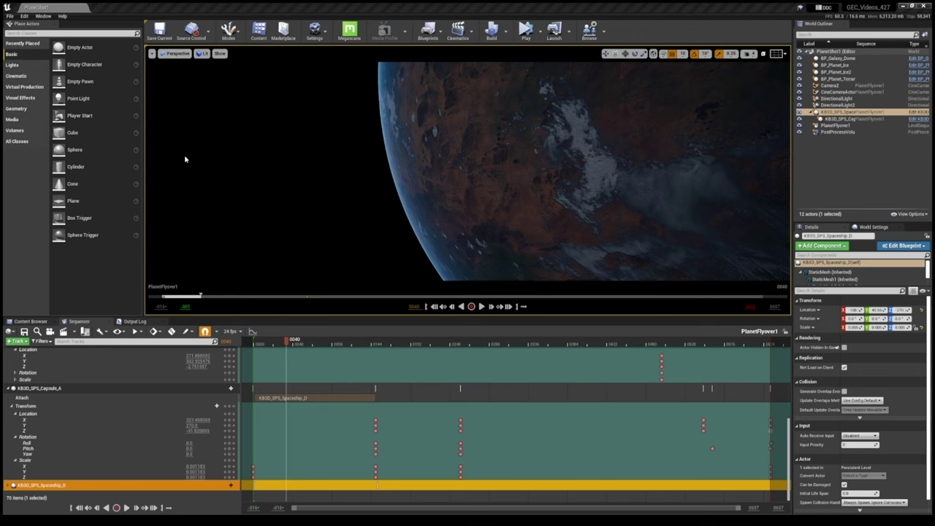
scroll(368, 167, down, 10)
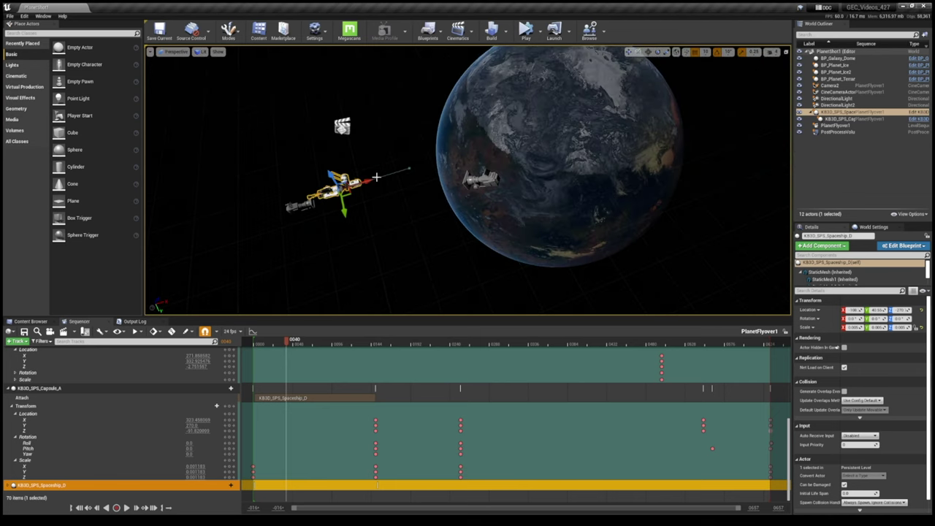
scroll(376, 176, up, 3)
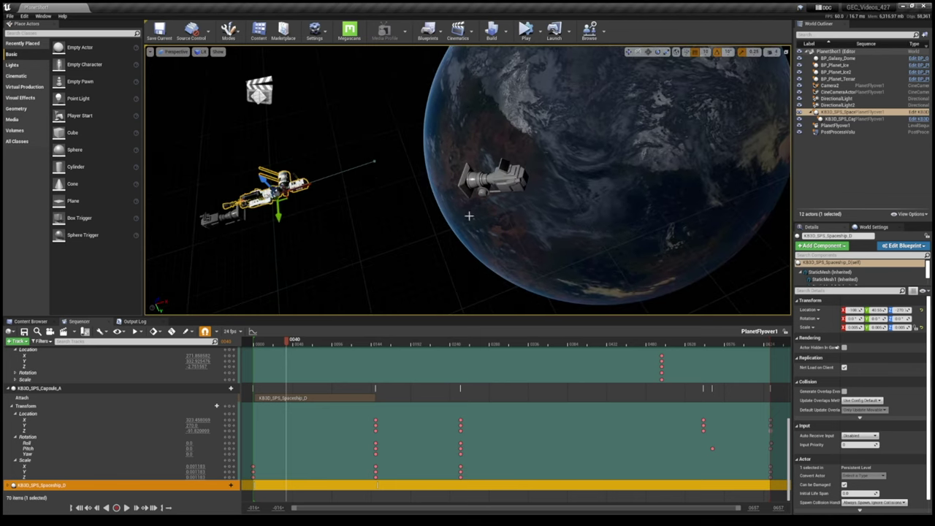
right_drag(394, 268, 438, 241)
right_drag(540, 49, 394, 267)
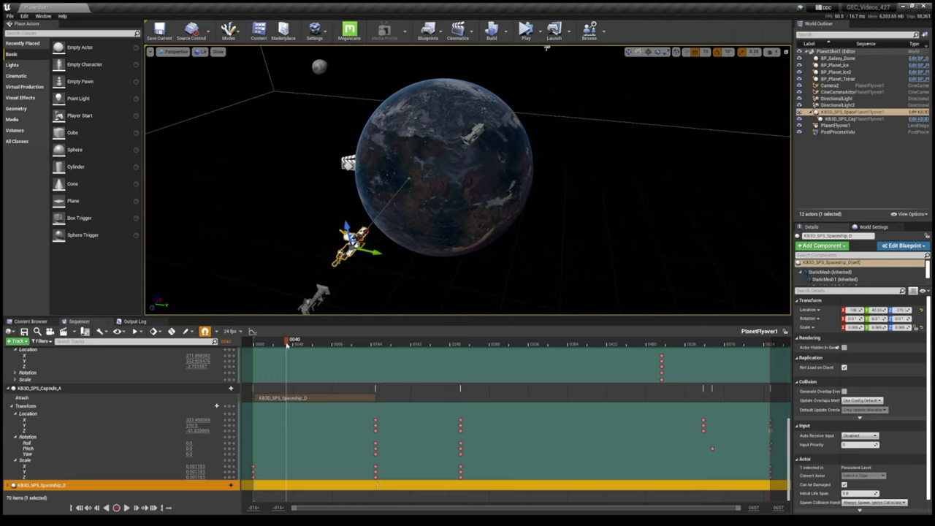
Scrub the PlanetFlyer1 shot through frames 0043–0056 to preview it through its camera
mouse_move(288, 341)
mouse_down()
mouse_move(267, 342)
mouse_move(291, 342)
mouse_up()
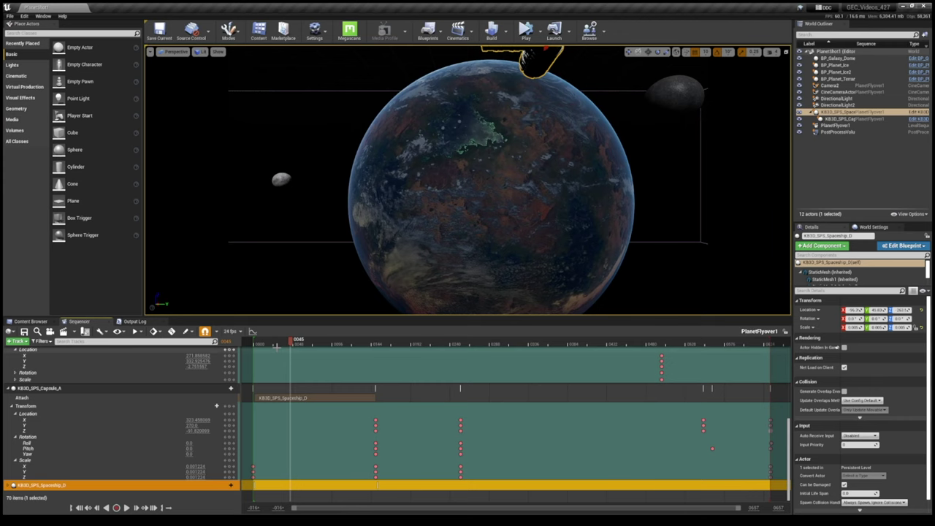
scroll(254, 378, up, 10)
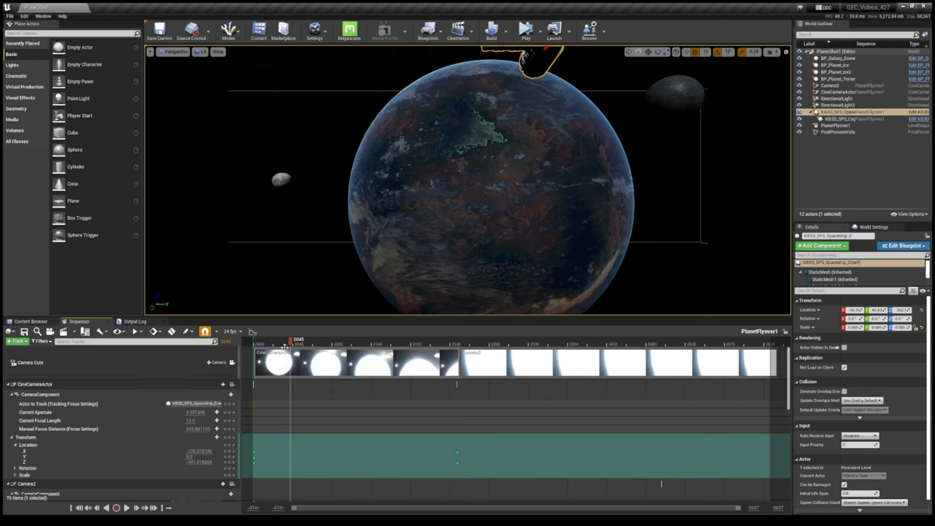
drag(291, 342, 288, 342)
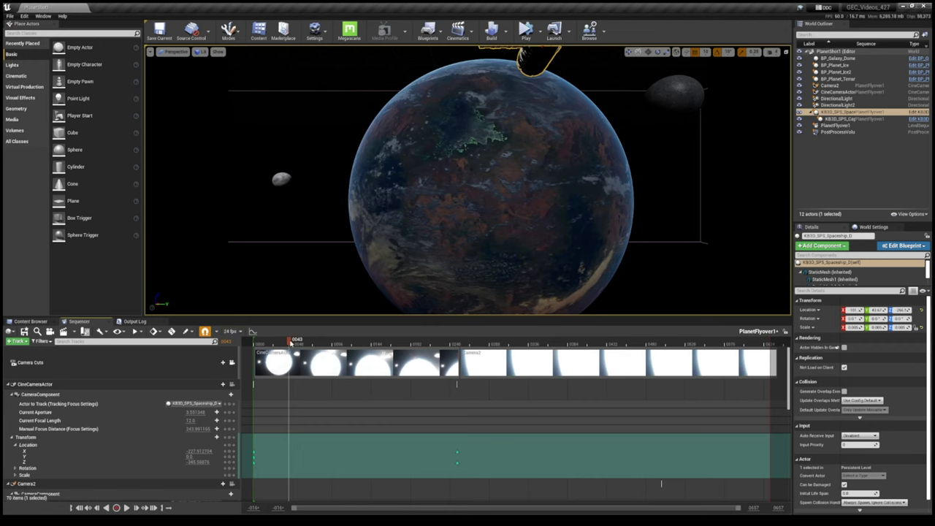
drag(291, 342, 300, 348)
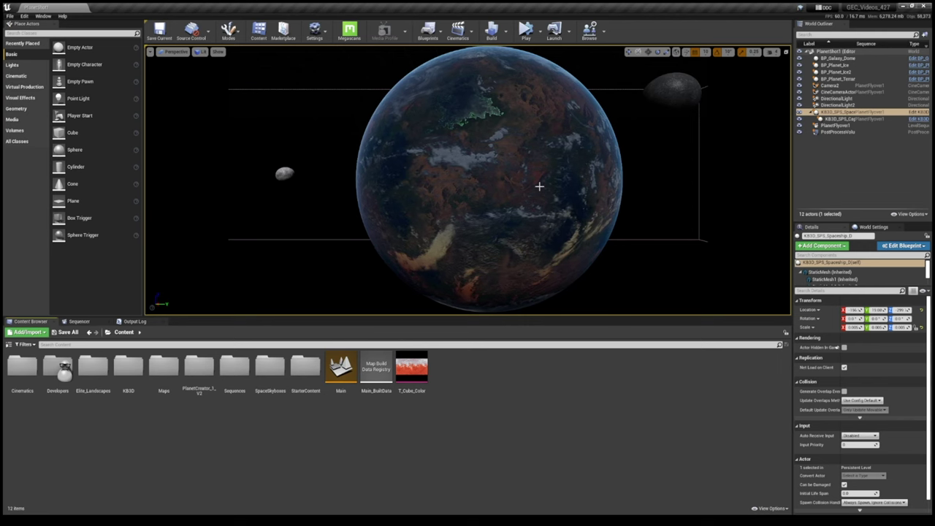
Check BP_Planet_Terran's Continents colour and texture settings, then select BP_Galaxy_Dome
click(539, 186)
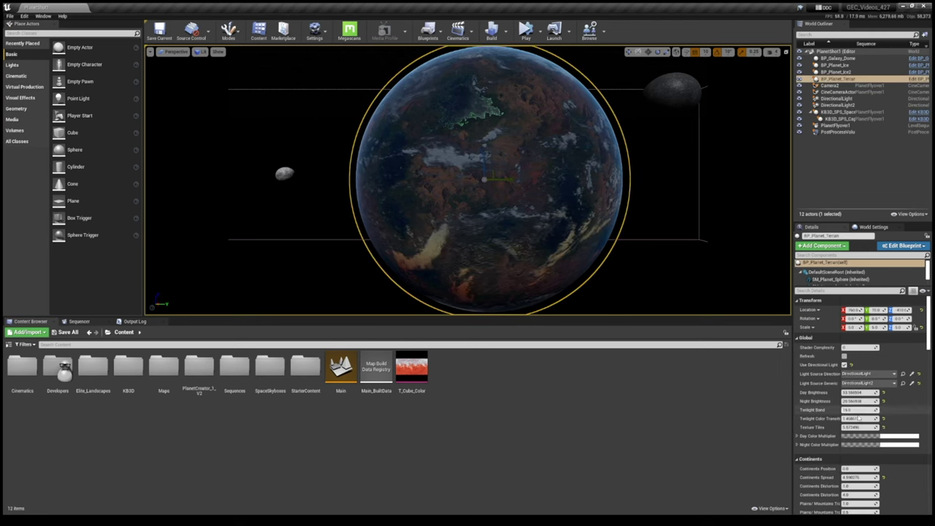
scroll(869, 392, down, 6)
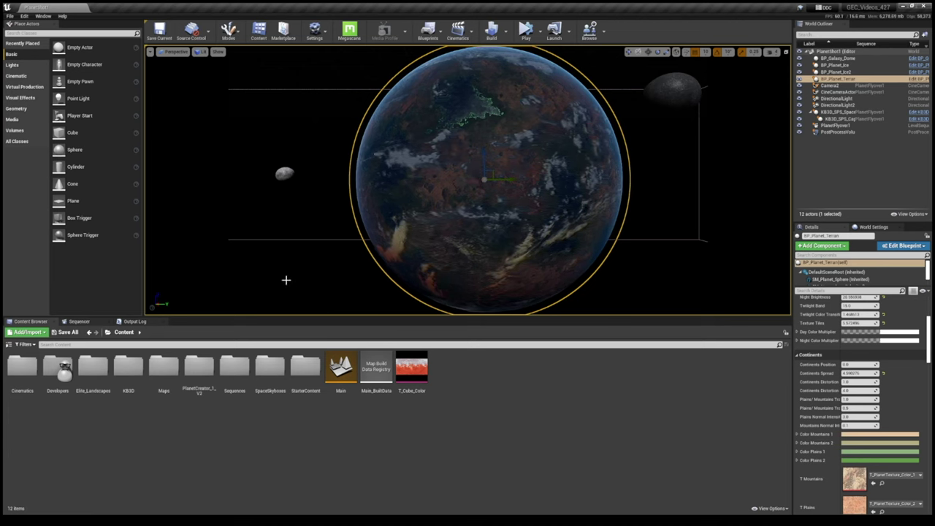
click(318, 257)
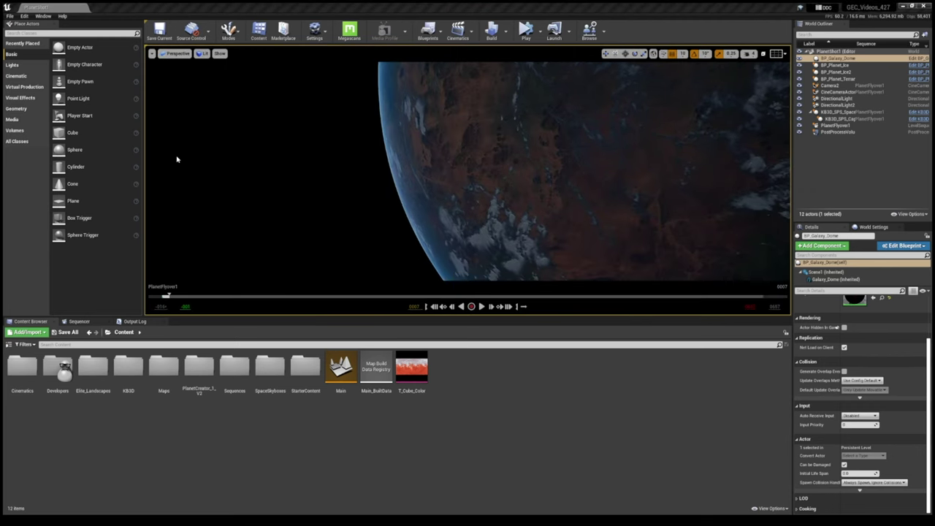
Leave the cinematic camera view and orbit around the planet, satellites and camera actors
drag(177, 159, 294, 163)
scroll(313, 177, down, 6)
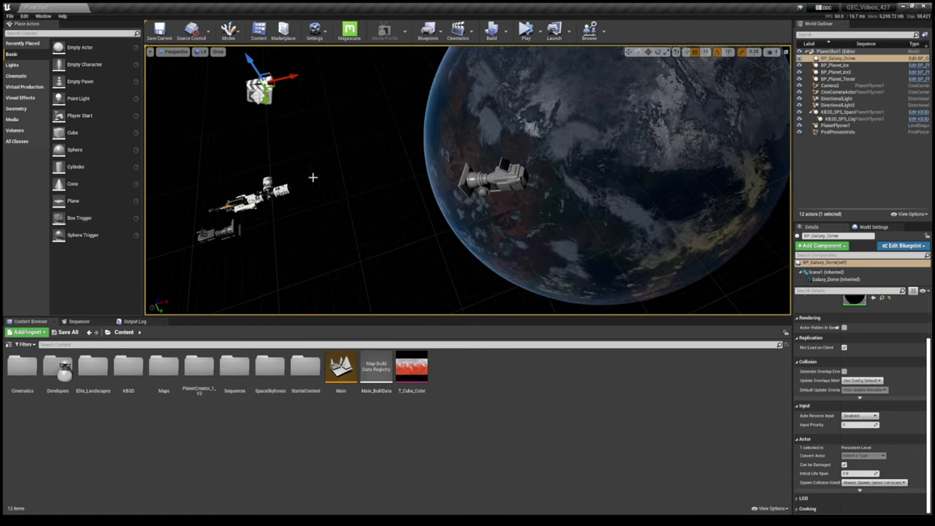
drag(303, 203, 321, 169)
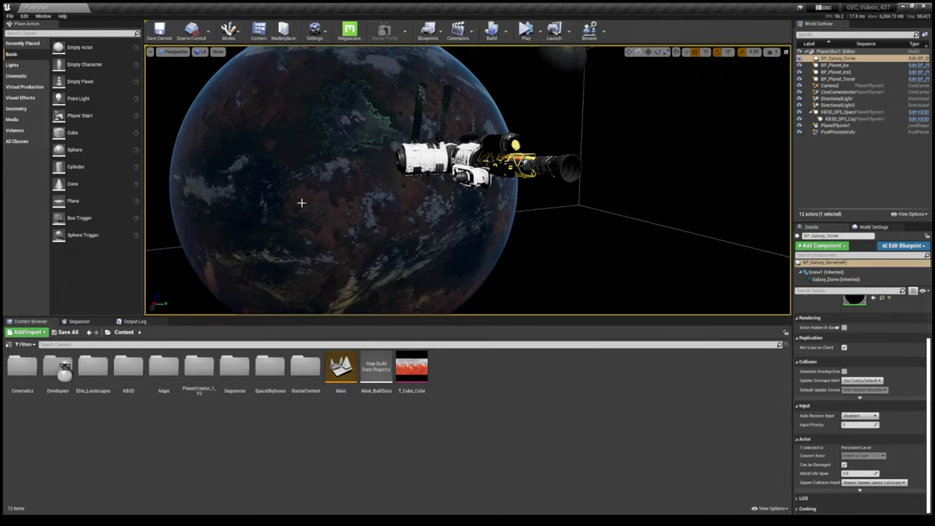
Scrub the PlanetFlyer1 shot in Sequencer from around frame 0290 through 0359 and back
click(79, 321)
drag(261, 342, 513, 363)
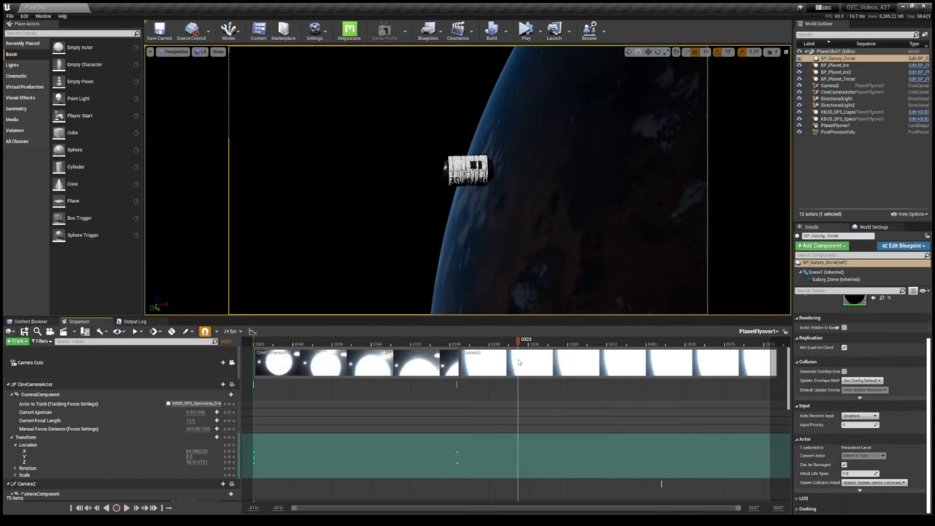
drag(521, 362, 262, 351)
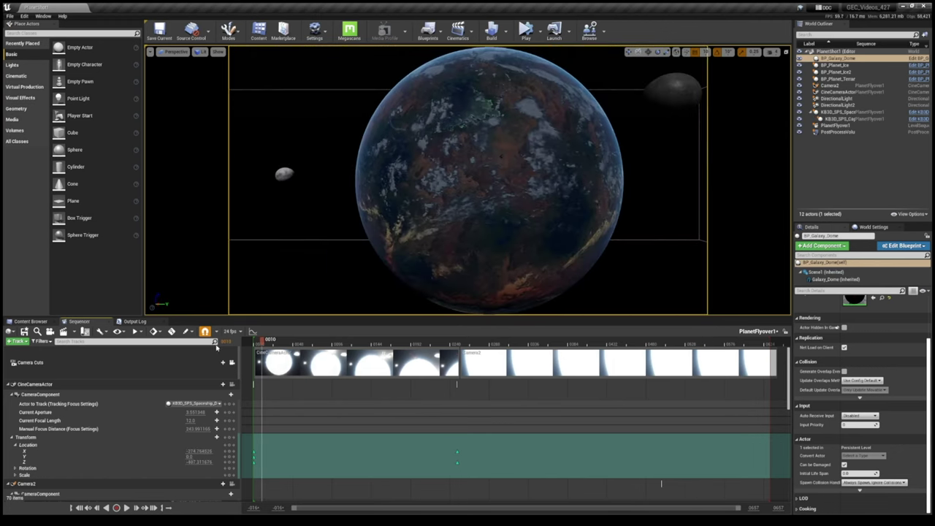
Jump to the first frame and play the PlanetFlyer1 shot
click(79, 507)
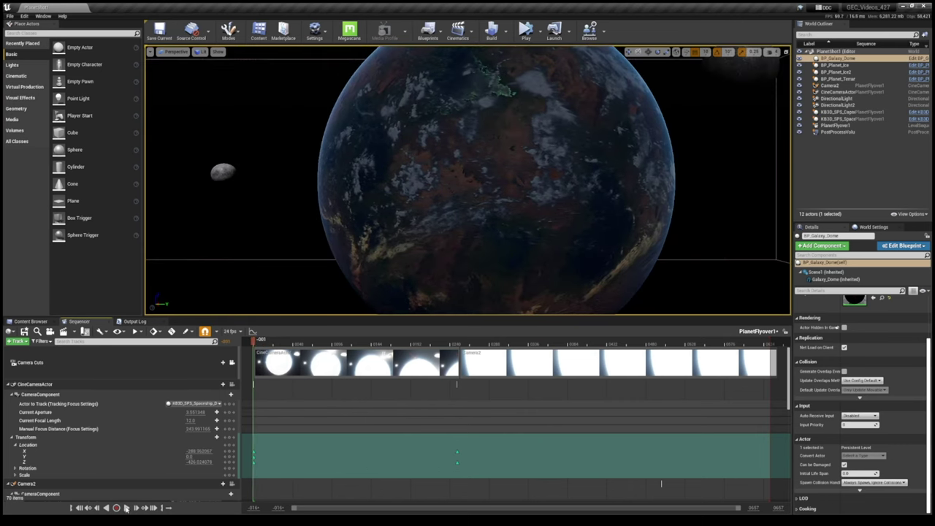
click(126, 507)
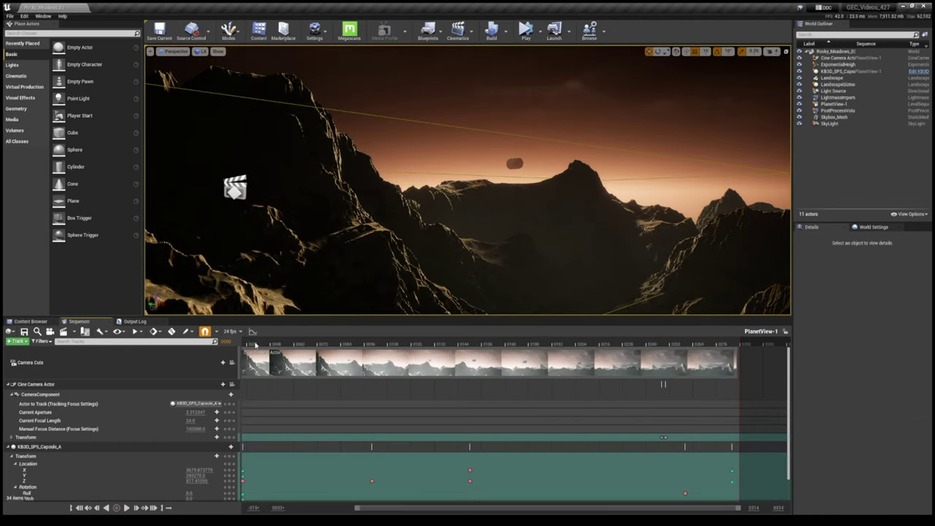
Scrub the PlanetView-1 shot to frame 0150 and view it through the Camera Cuts camera
click(254, 342)
drag(254, 342, 504, 354)
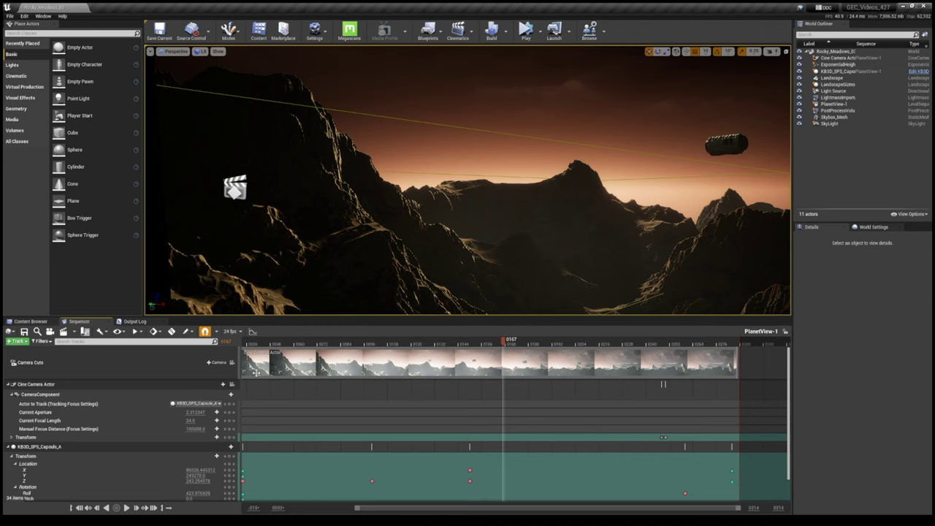
click(231, 365)
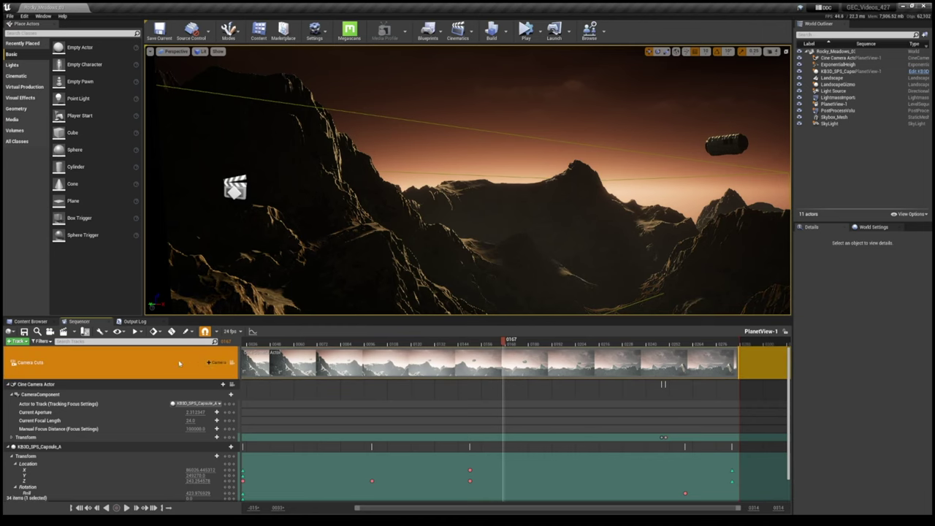
click(230, 363)
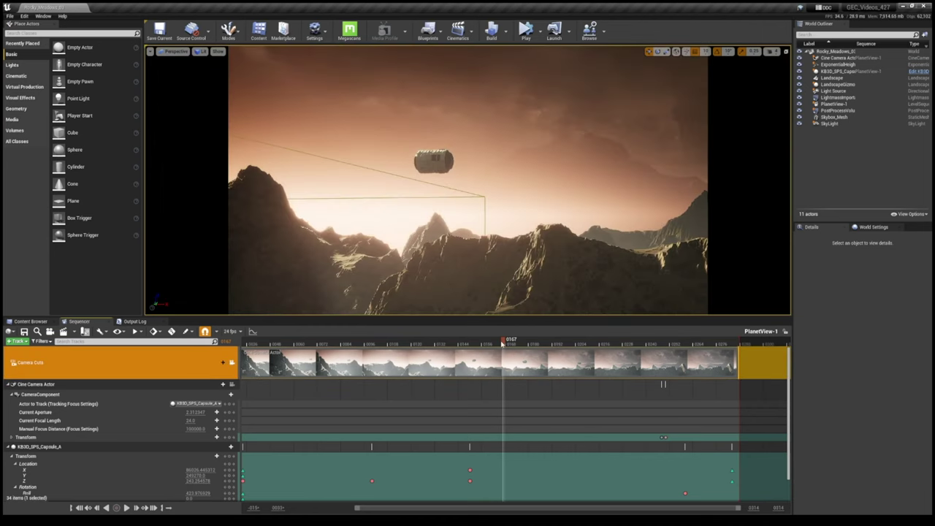
Scrub frames 0152–0176, play the shot, and select the Cine Camera Actor to show its Details
drag(493, 342, 474, 386)
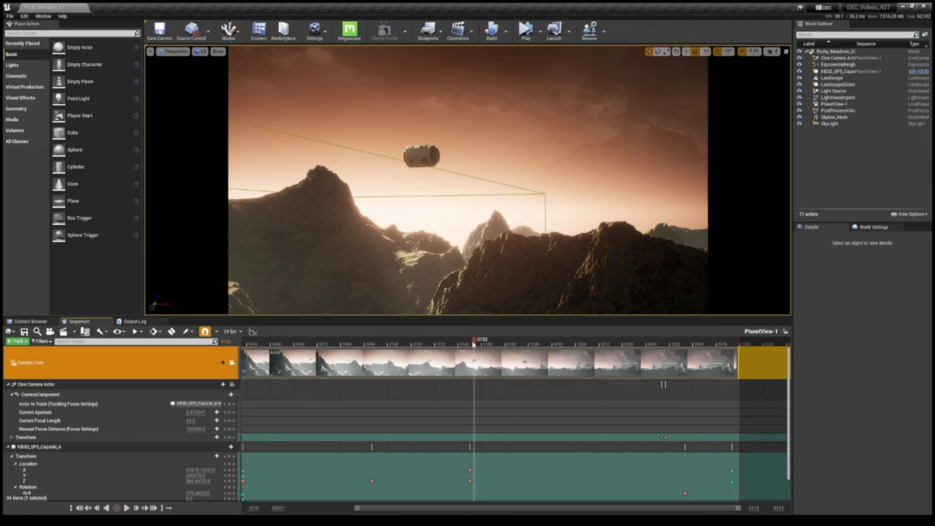
drag(474, 345, 539, 346)
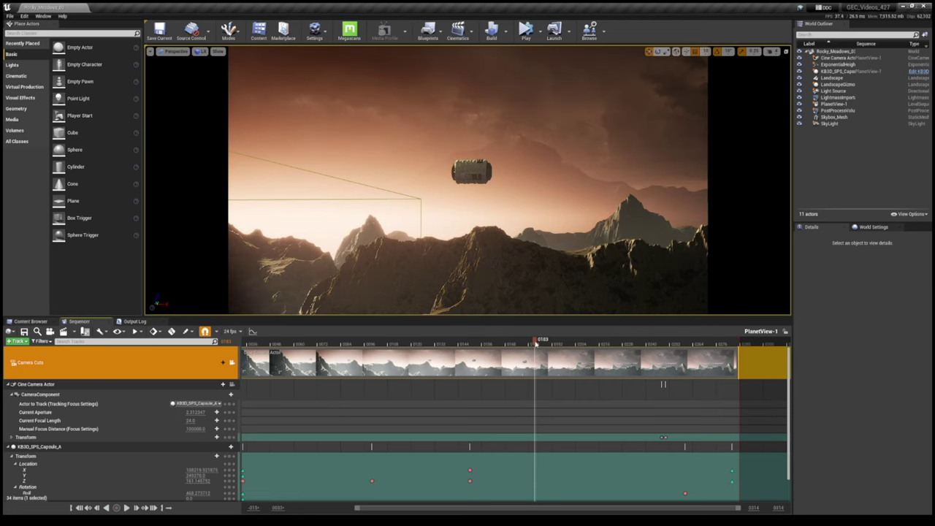
key(space)
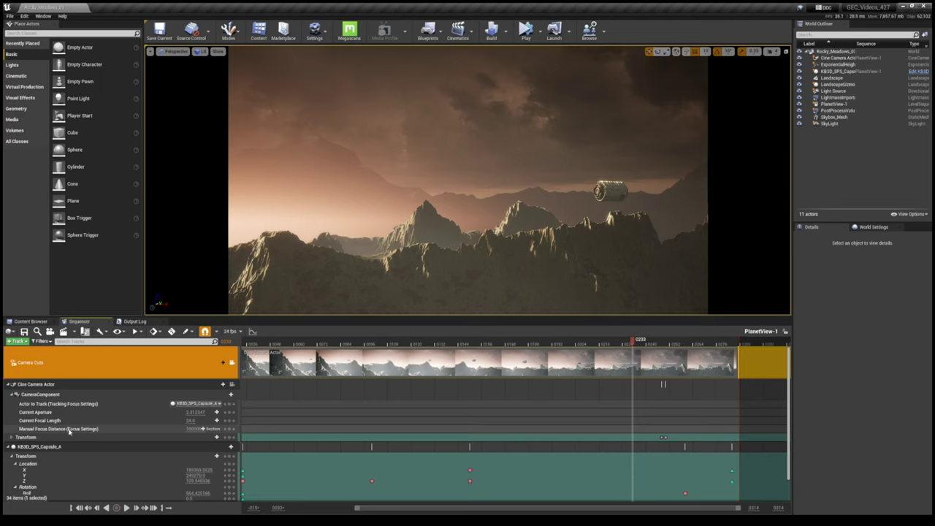
click(840, 58)
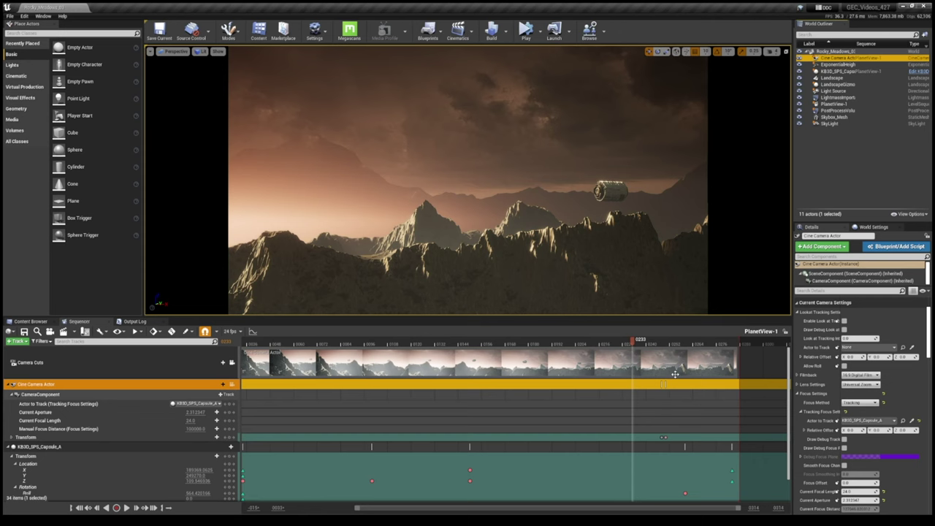
Scrub through the canyon shot while reviewing the camera's Camera Options in the Details panel
drag(634, 341, 425, 341)
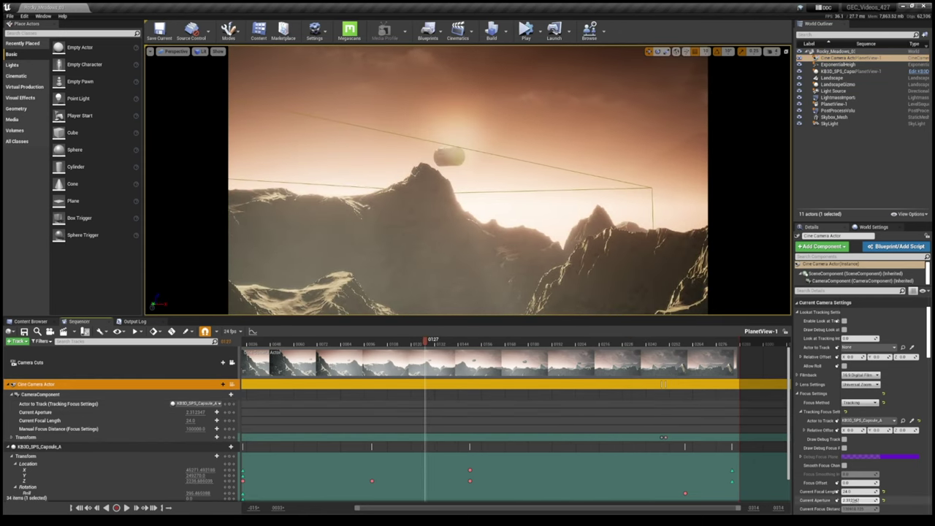
scroll(877, 482, down, 5)
scroll(876, 480, down, 1)
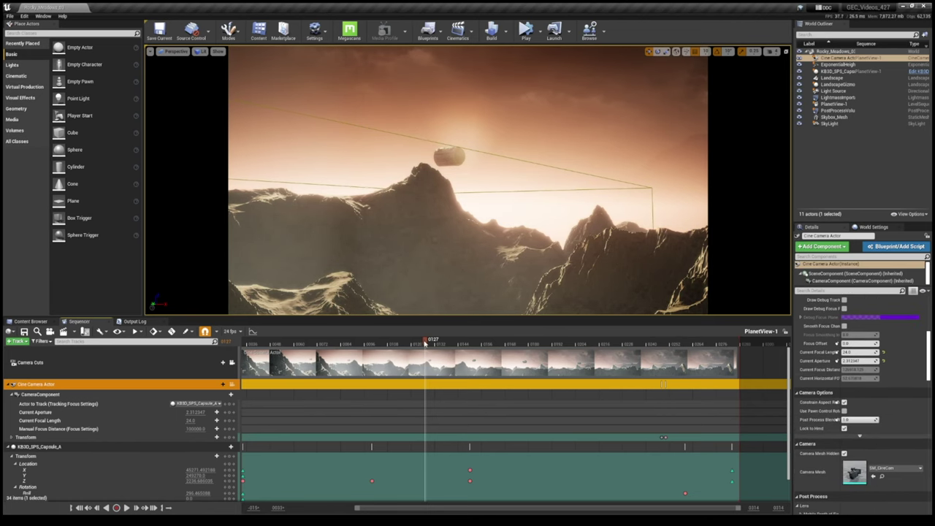
drag(425, 342, 615, 359)
click(540, 366)
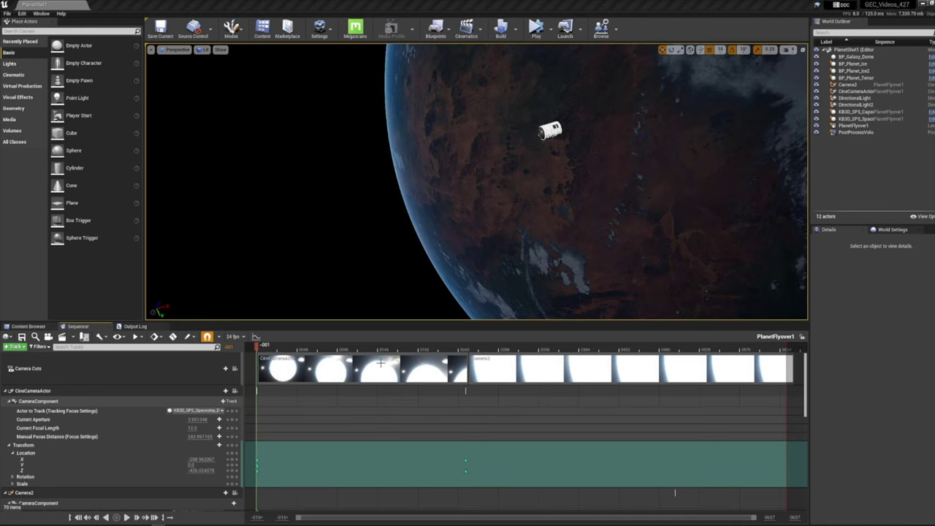
Open Edit > Plugins and filter by 'prores' to confirm Apple ProRes Media is enabled
click(23, 15)
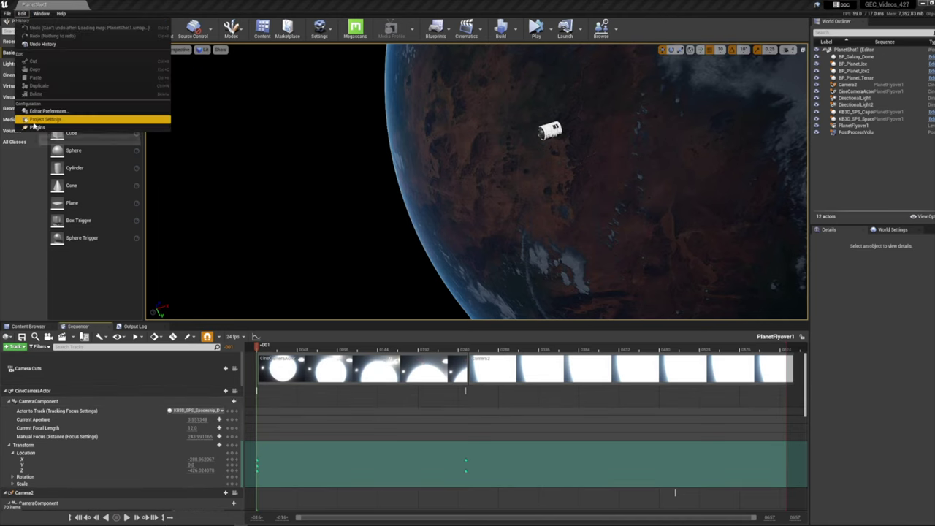
click(68, 126)
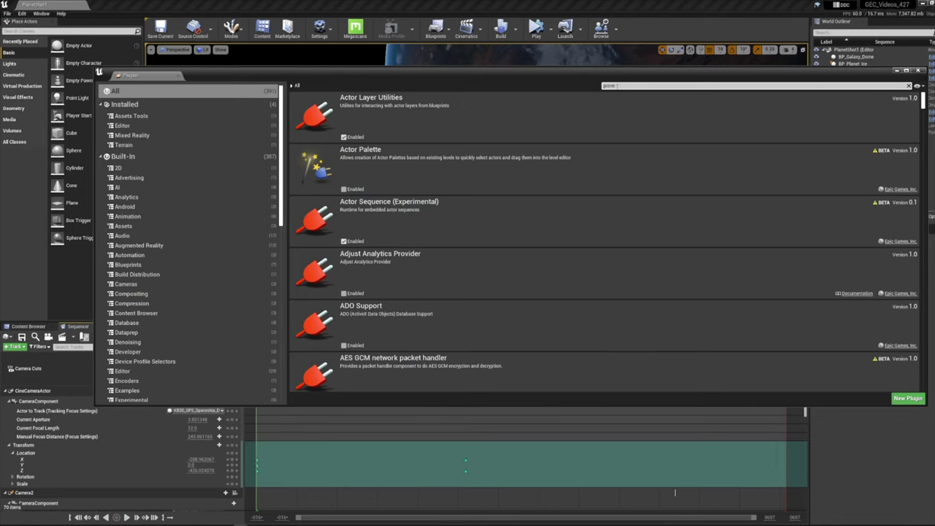
text(s)
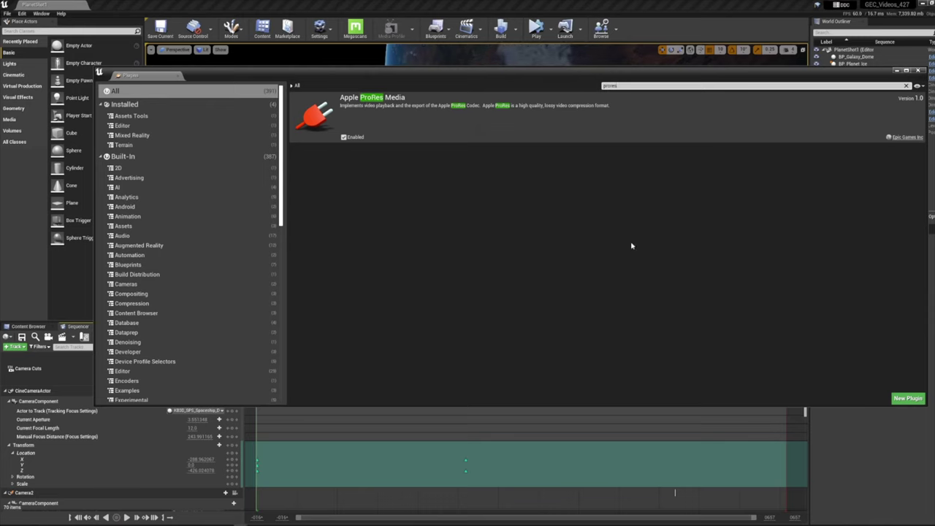
Close the Plugins window and bring up the Render Movie options for the sequence
click(920, 70)
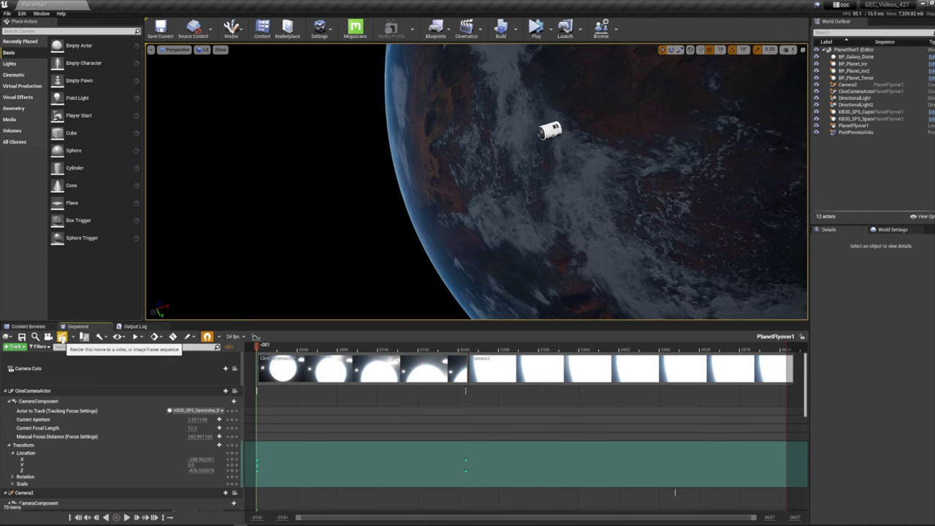
click(73, 338)
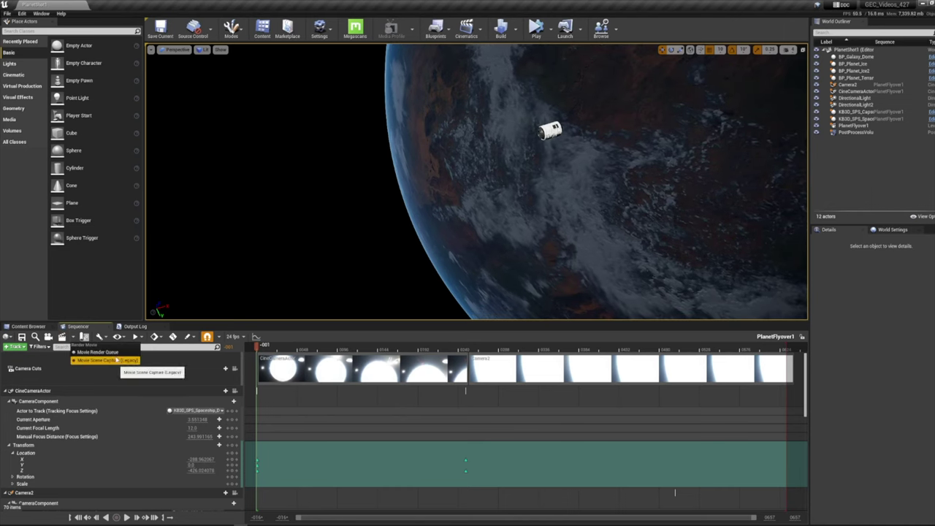
Add PlanetFlyover1 to the Movie Render Queue with an Apple ProRes 422 HQ output setting
click(81, 350)
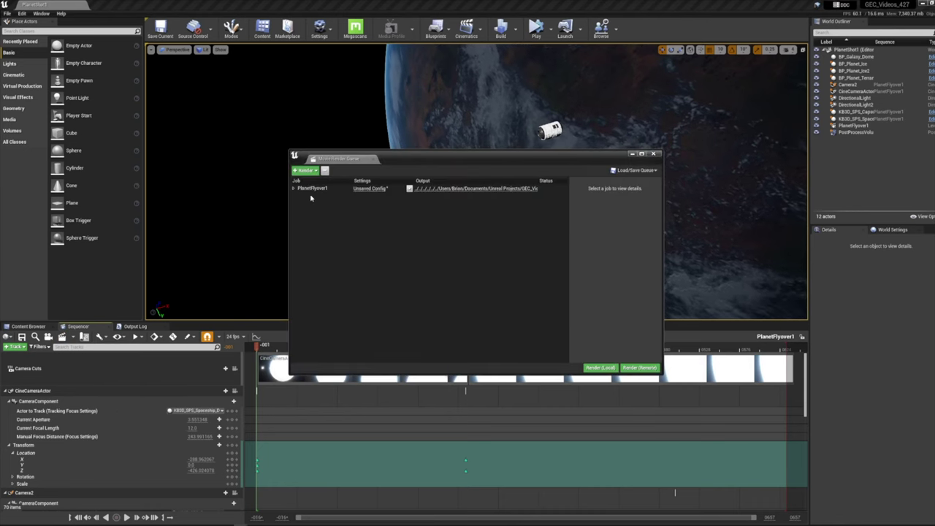
click(368, 189)
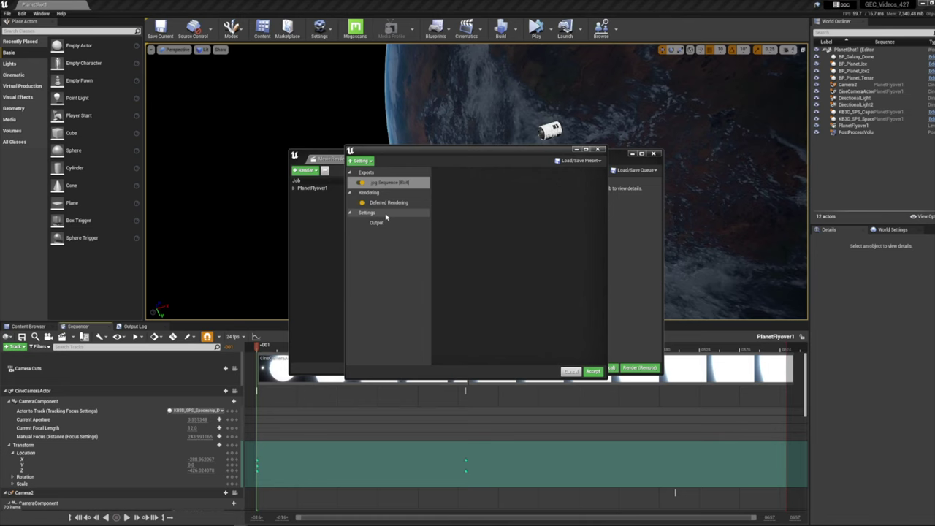
click(373, 183)
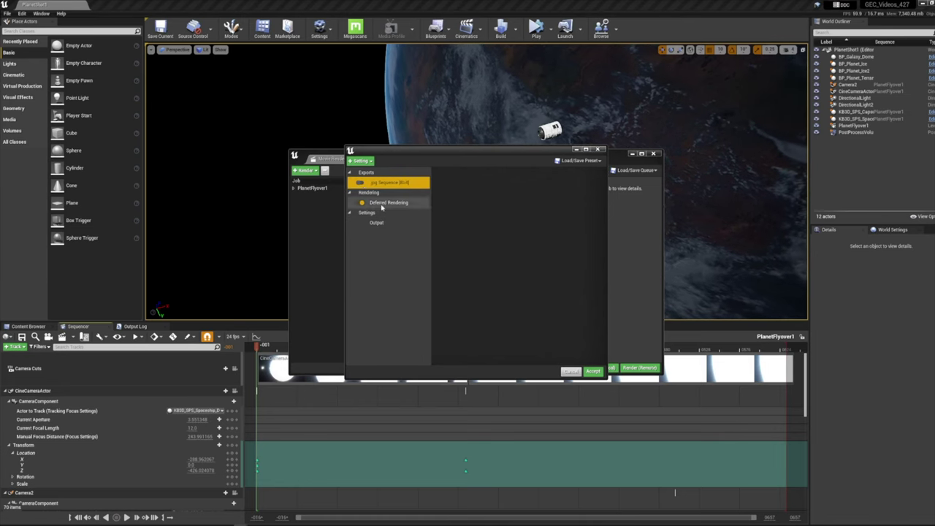
click(367, 161)
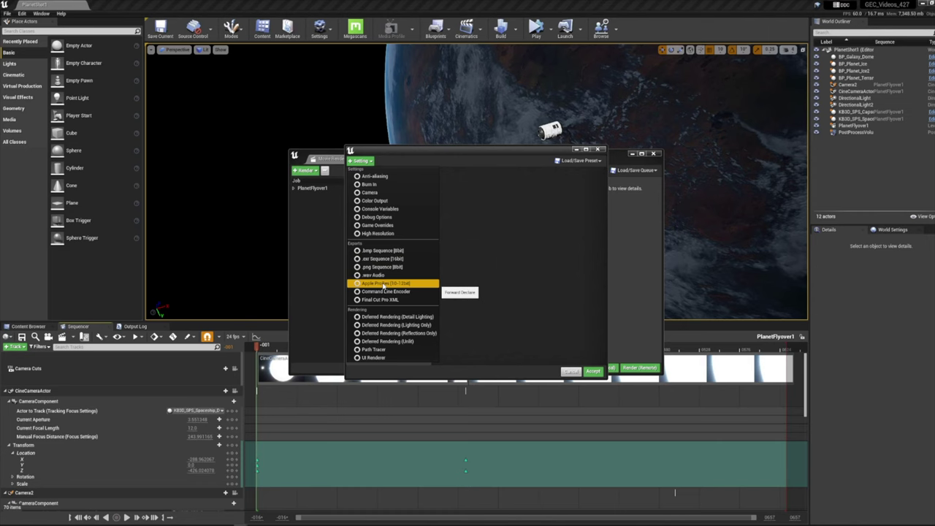
click(383, 284)
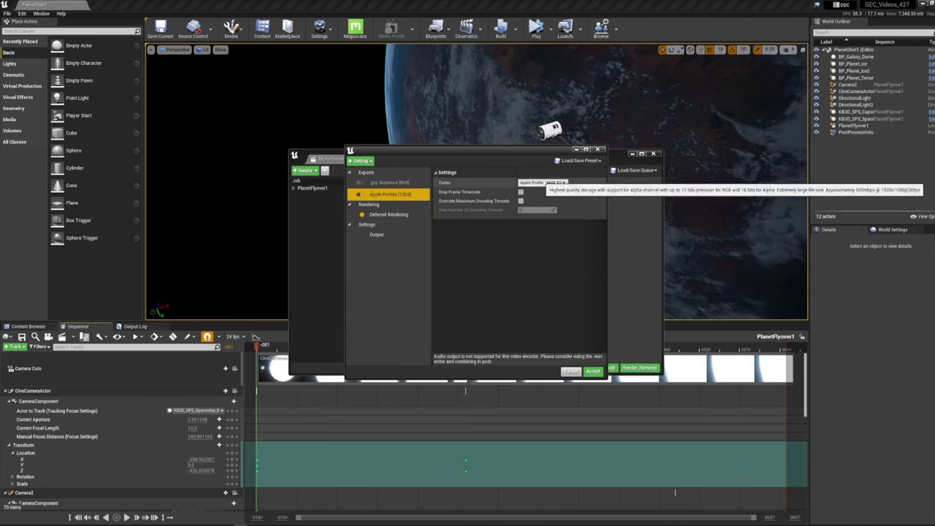
click(542, 182)
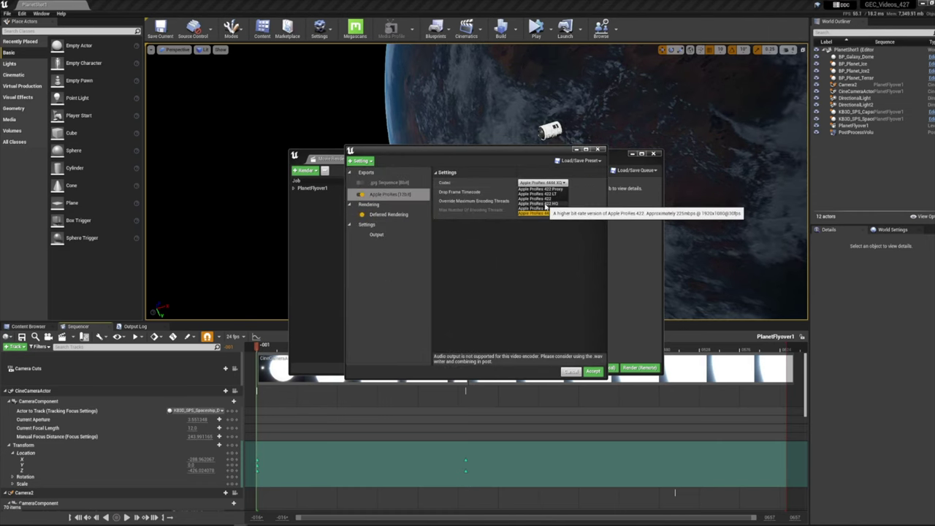
click(556, 204)
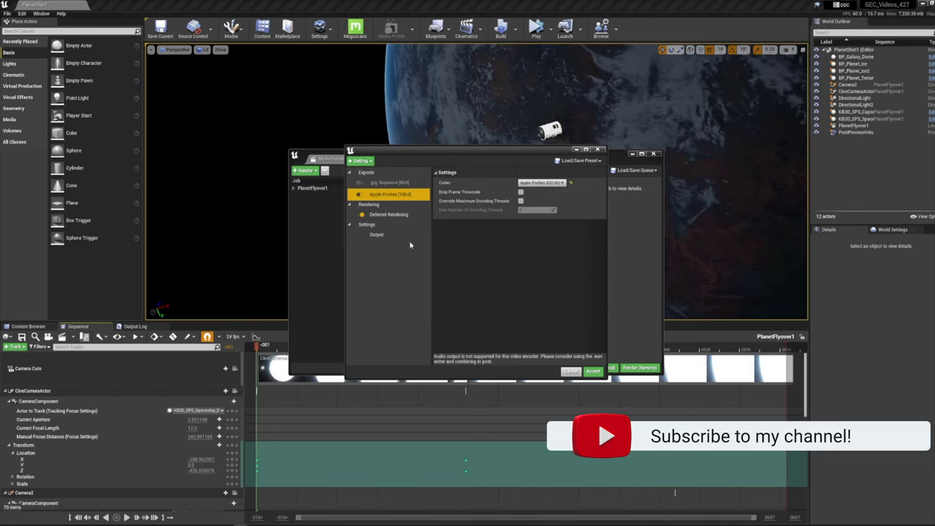
click(592, 371)
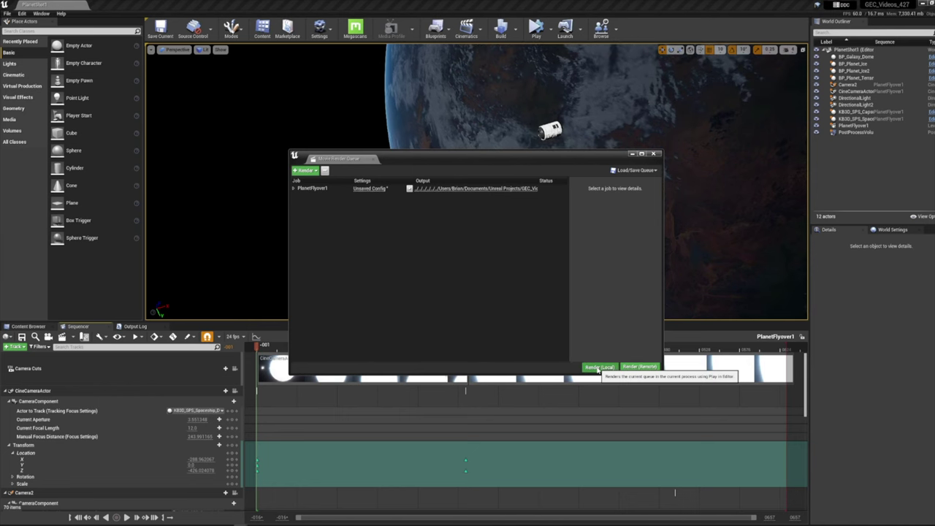
Render PlanetFlyover1 locally from the Movie Render Queue to a ProRes PlanetFlyover1.mov
click(597, 368)
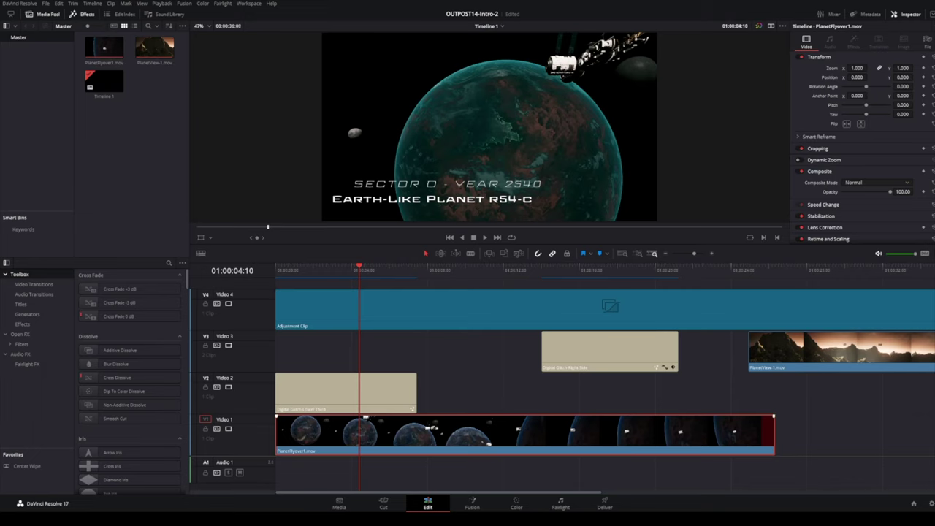
Switch to the Media page to see PlanetView-1.mov, PlanetFlyover1.mov and Timeline 1 in the Master bin
click(338, 503)
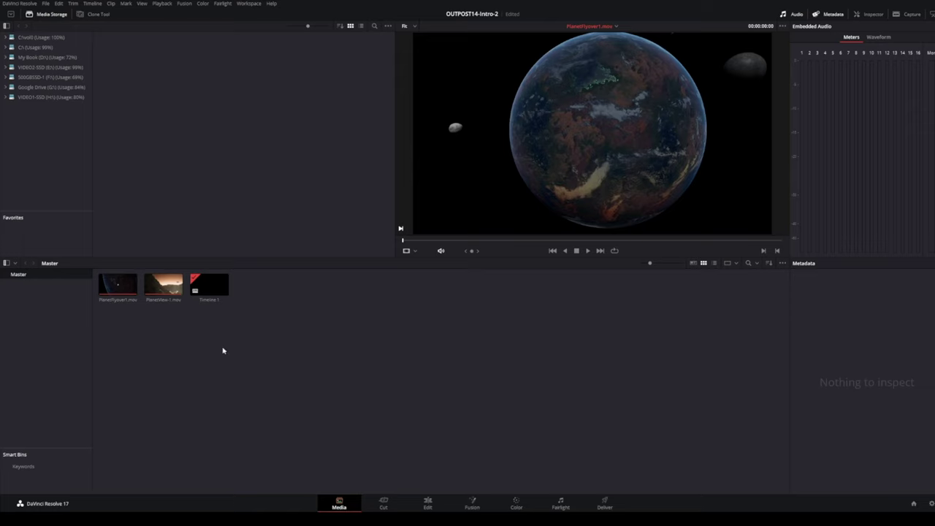
On the Cut page select the PlanetFlyover1 and PlanetView-1 clips, then move to the Edit page
click(383, 502)
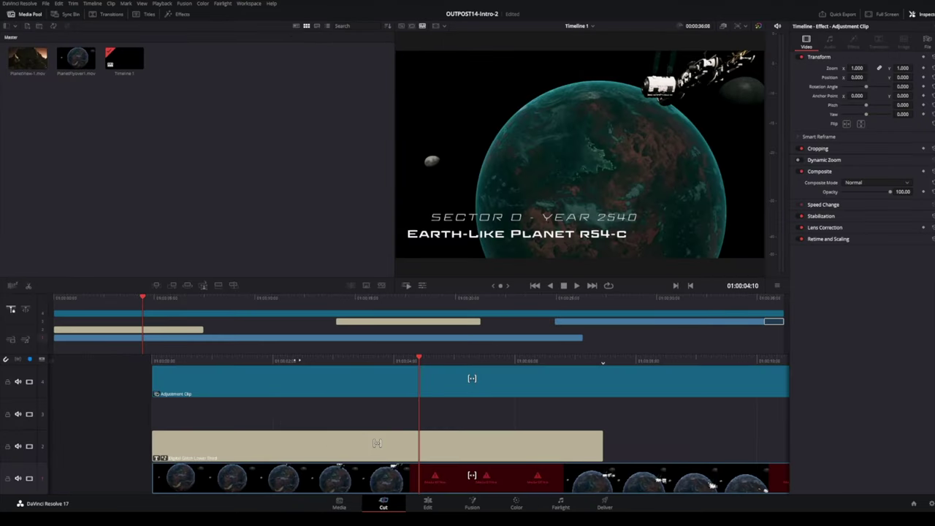
click(155, 338)
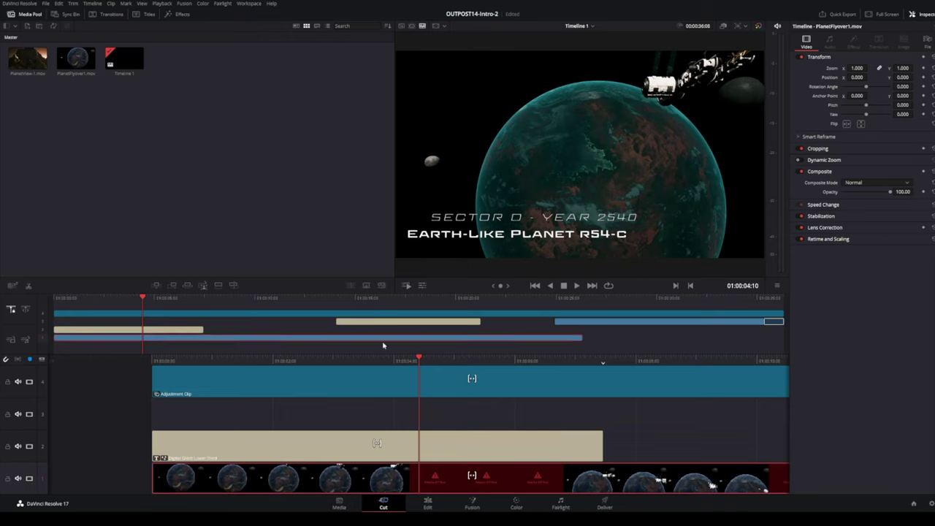
click(602, 326)
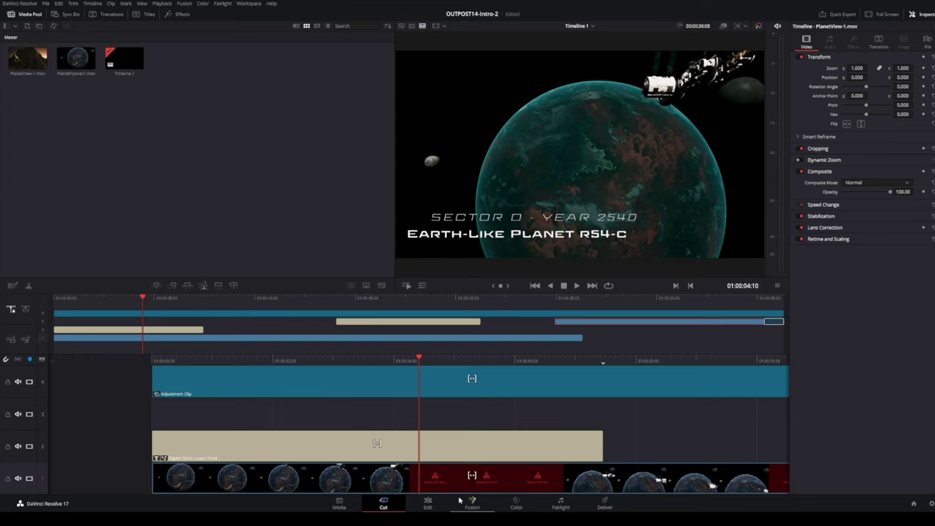
click(429, 503)
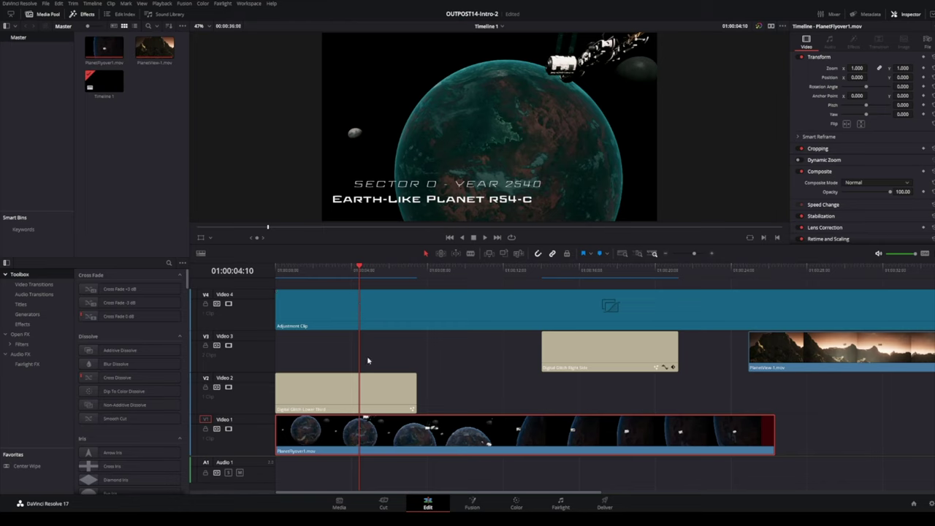
Inspect the right-side and lower-third glitch titles, then drag in a Blur Dissolve transition
click(369, 385)
click(546, 342)
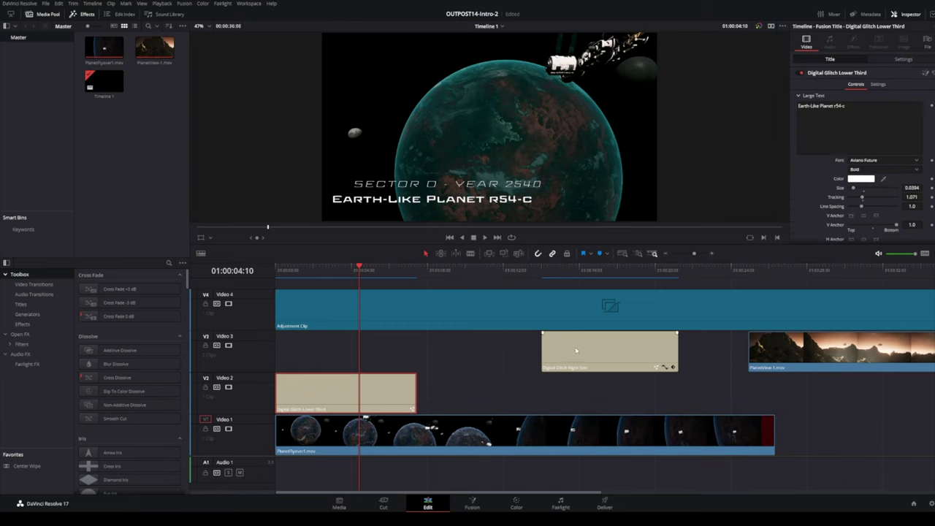
click(386, 393)
click(143, 364)
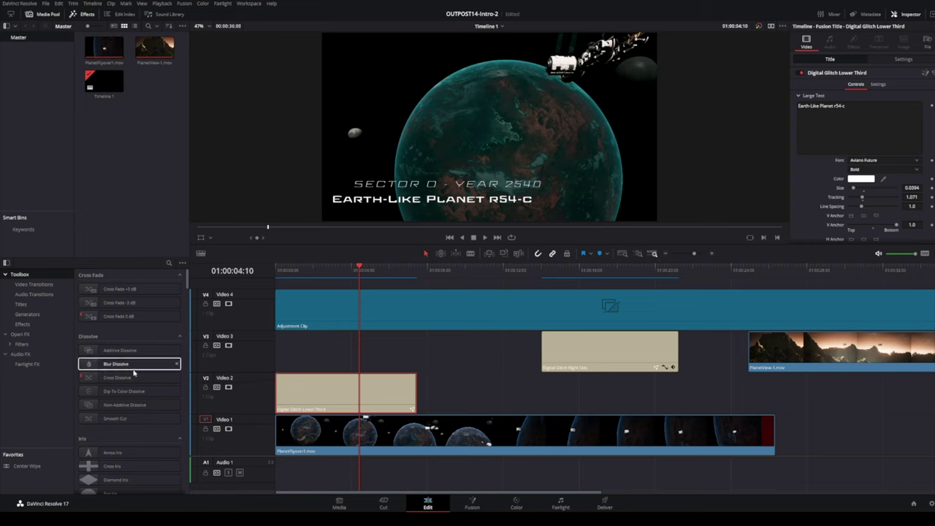
drag(135, 365, 248, 365)
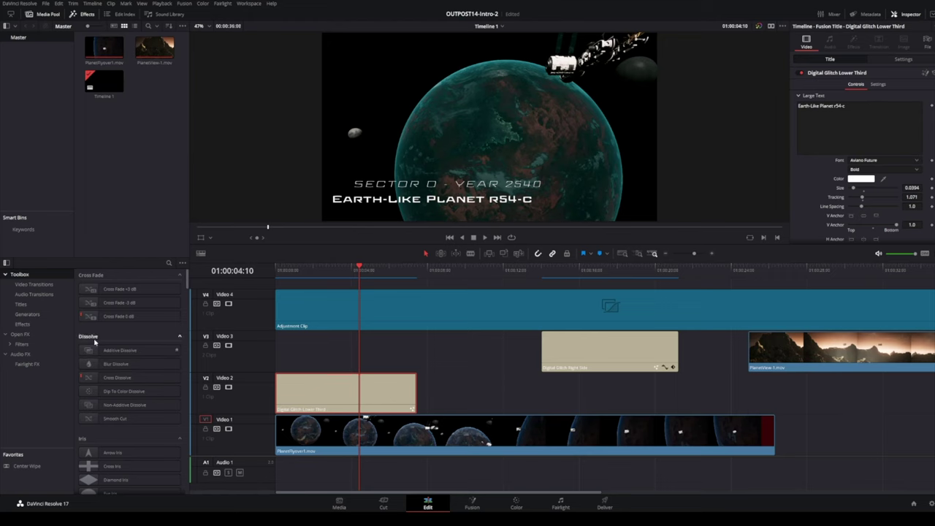
Show the Titles templates in the Toolbox and scrub through the opening of the edit
click(21, 304)
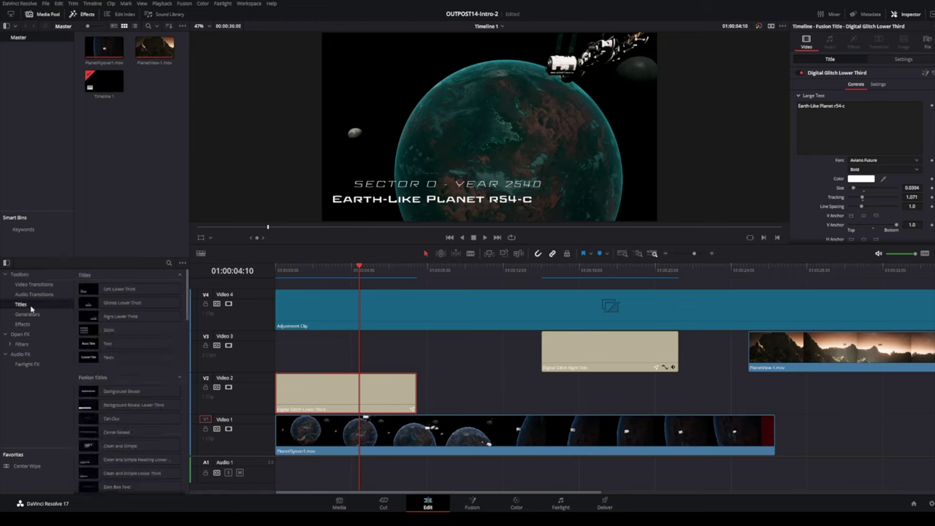
click(144, 434)
scroll(144, 434, down, 3)
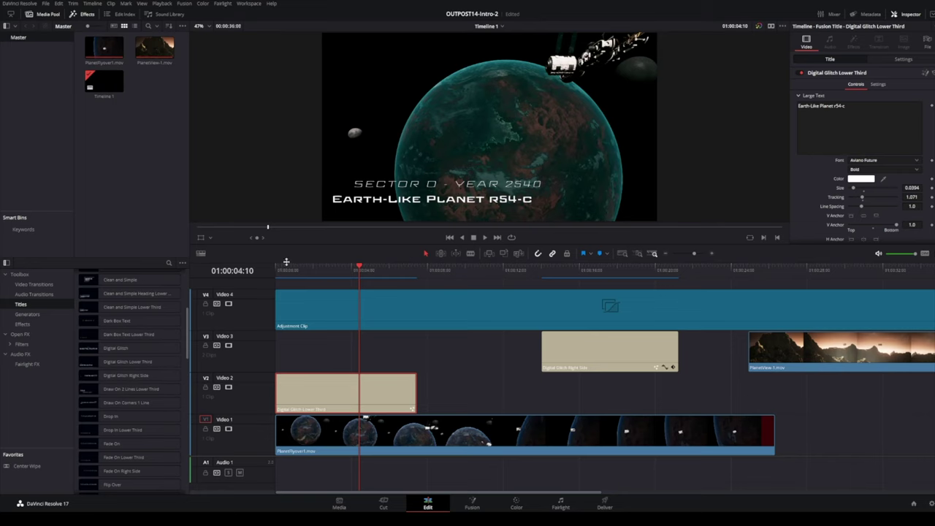
drag(288, 270, 342, 309)
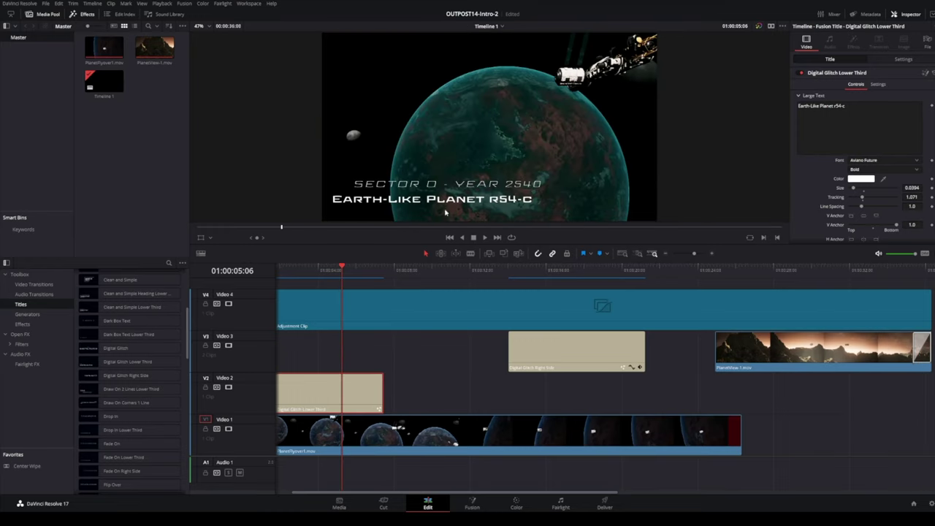
click(392, 306)
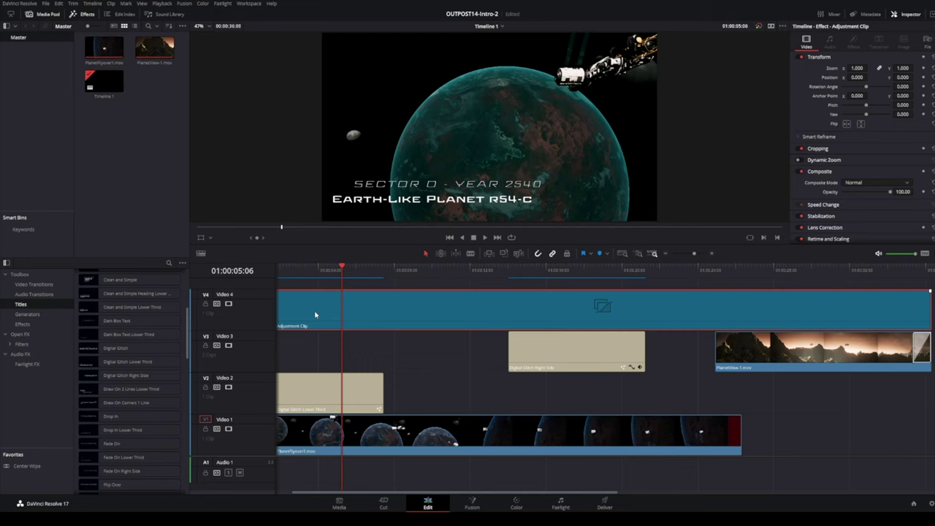
click(229, 304)
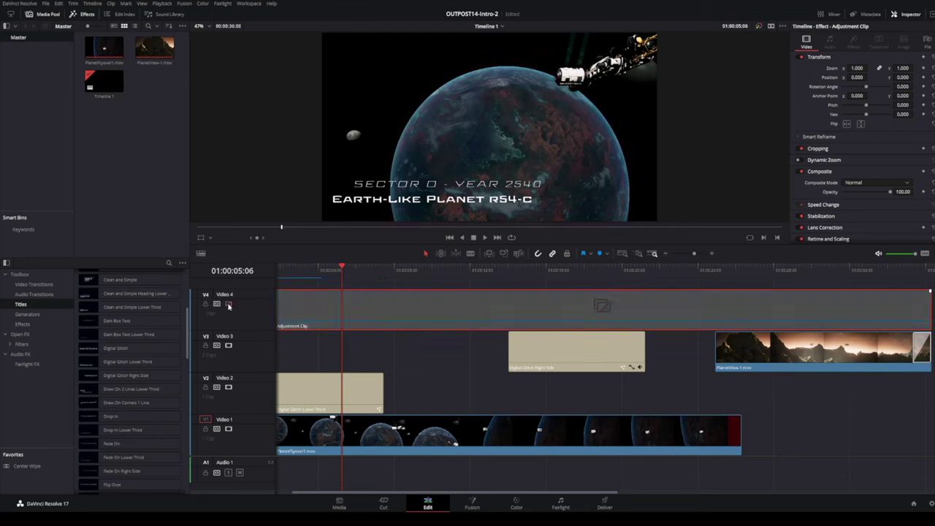
click(229, 303)
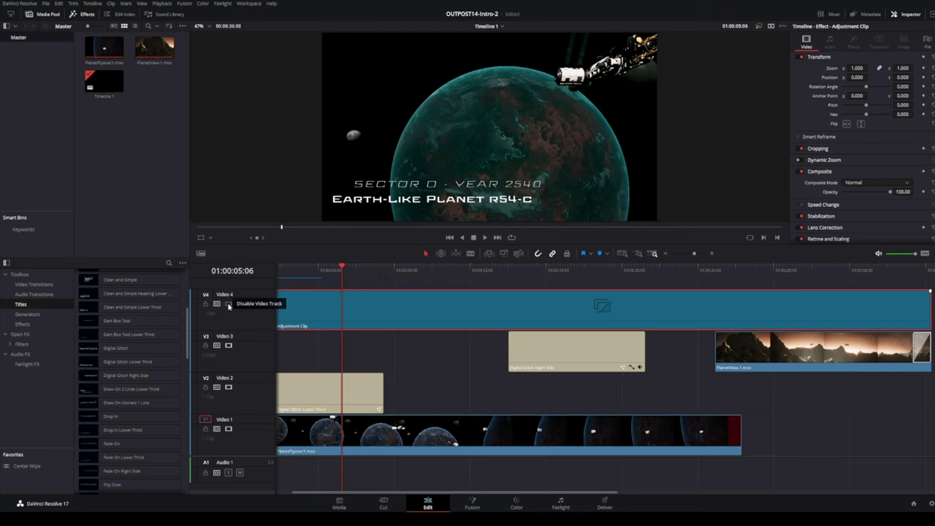
click(229, 304)
click(229, 304)
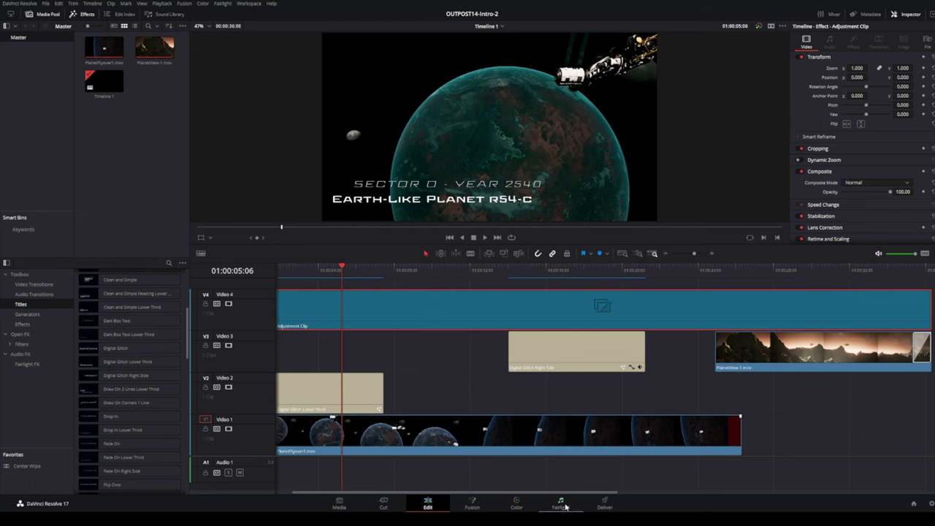
click(516, 504)
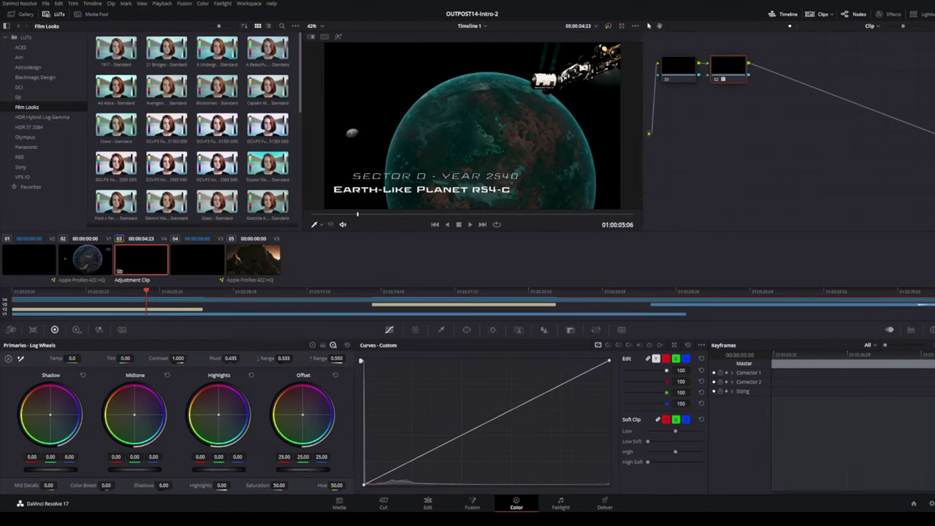
click(144, 262)
click(95, 263)
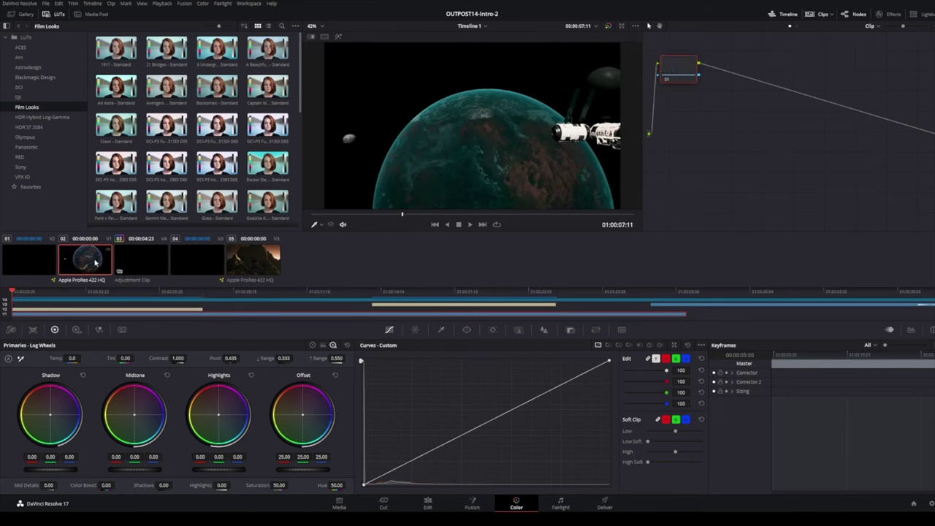
click(135, 264)
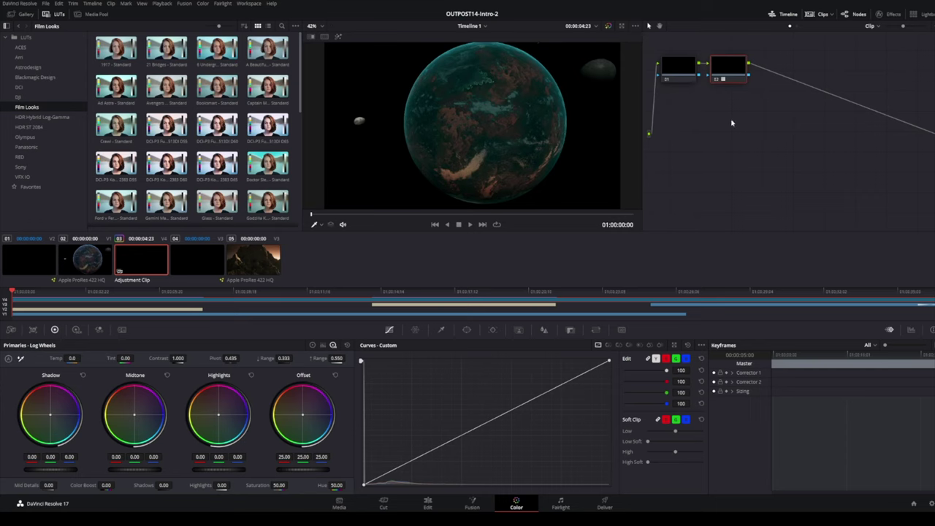
click(721, 81)
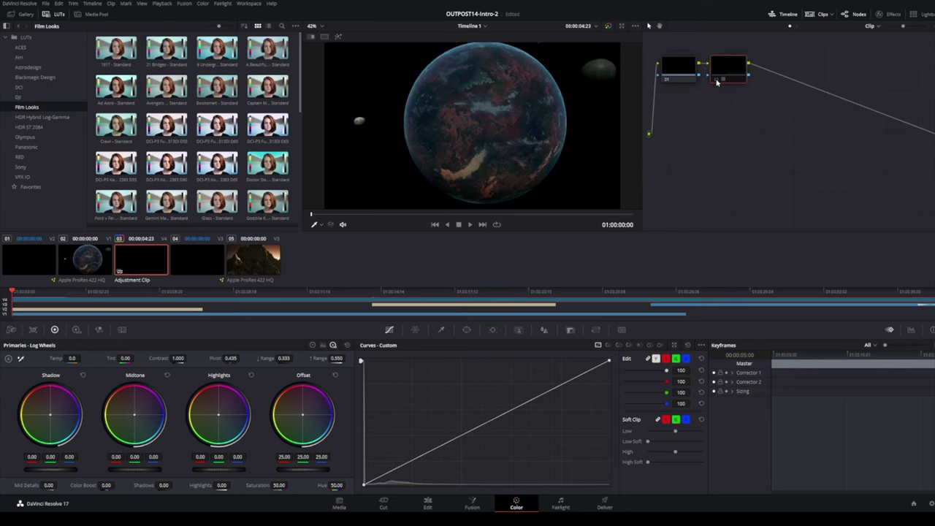
click(716, 82)
click(716, 82)
click(716, 83)
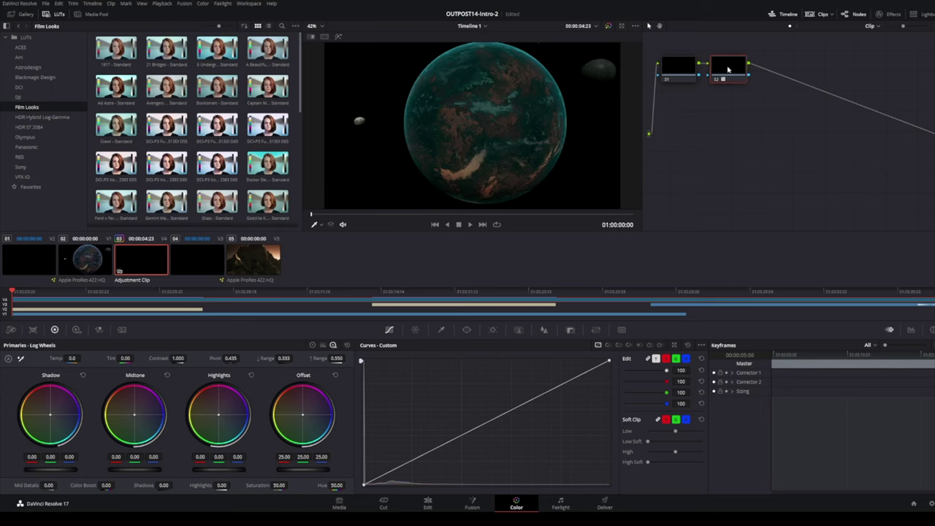
key(Down)
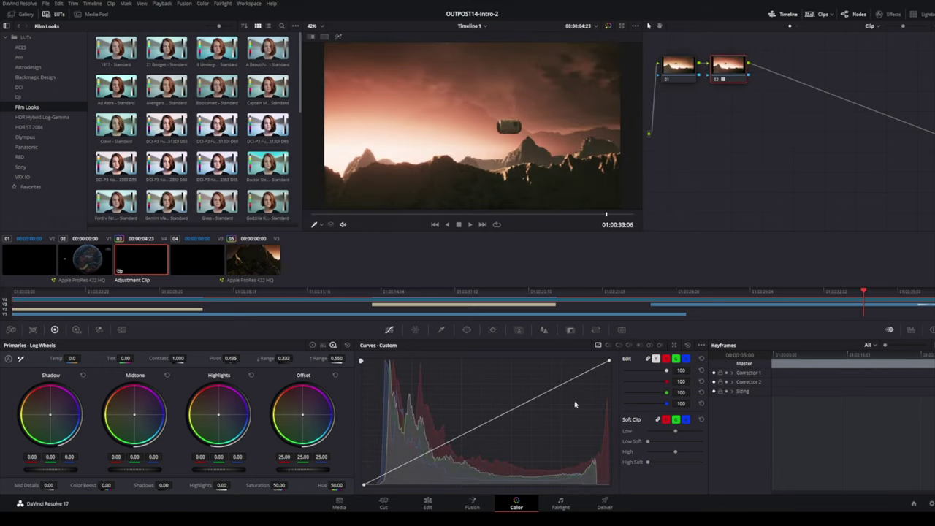
click(427, 504)
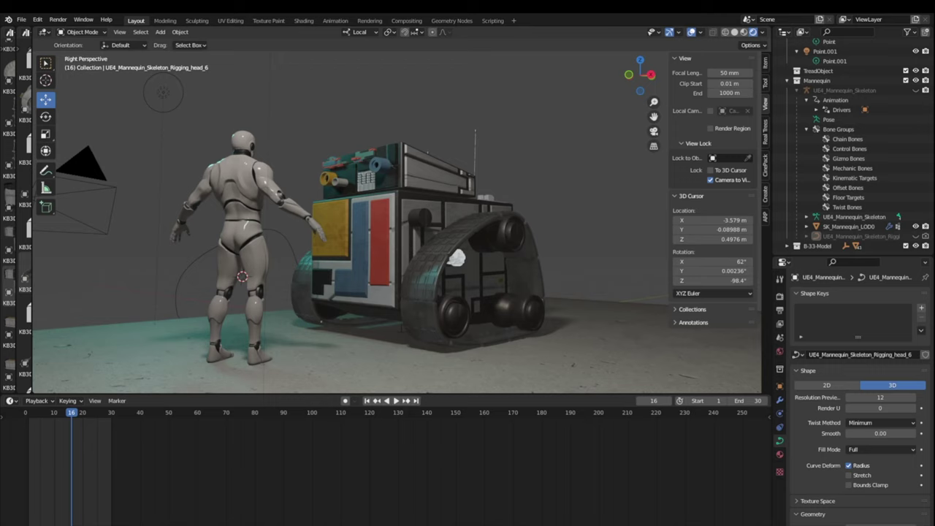
middle_drag(292, 219, 687, 219)
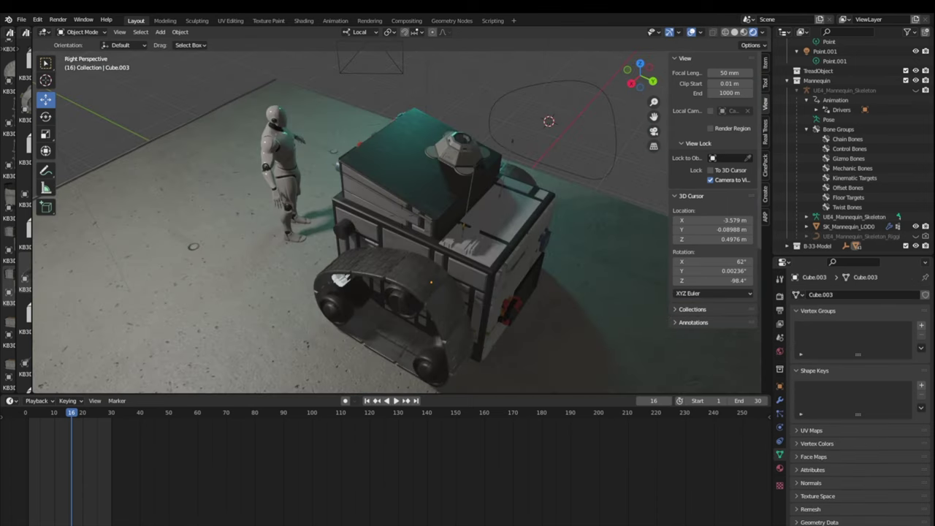
middle_drag(395, 219, 552, 241)
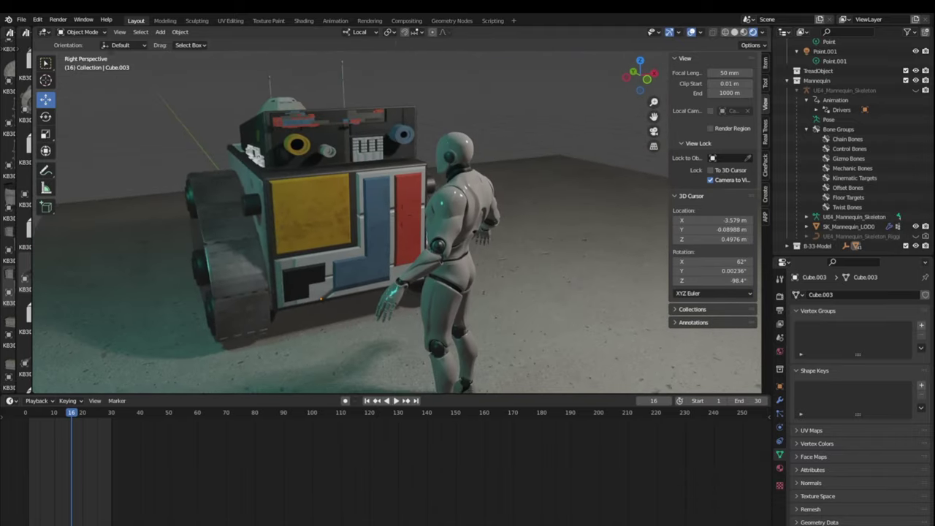
middle_drag(401, 248, 402, 214)
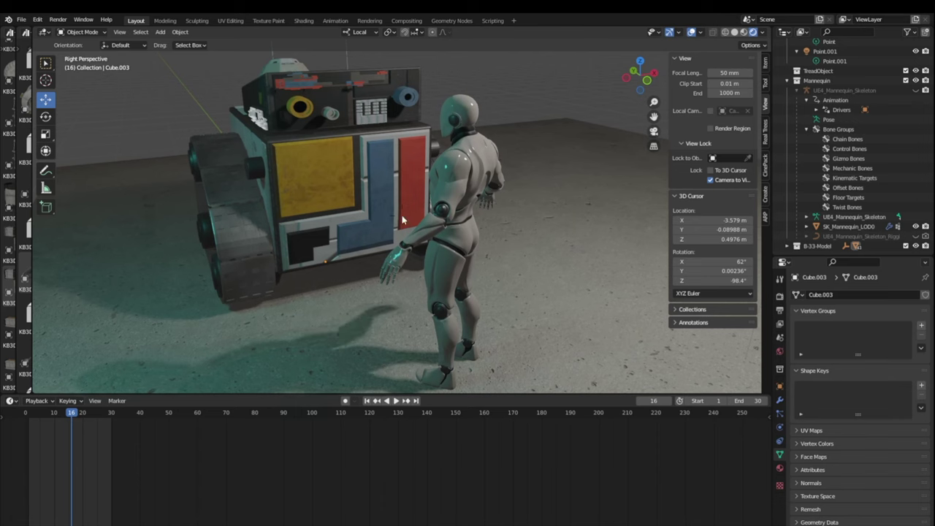